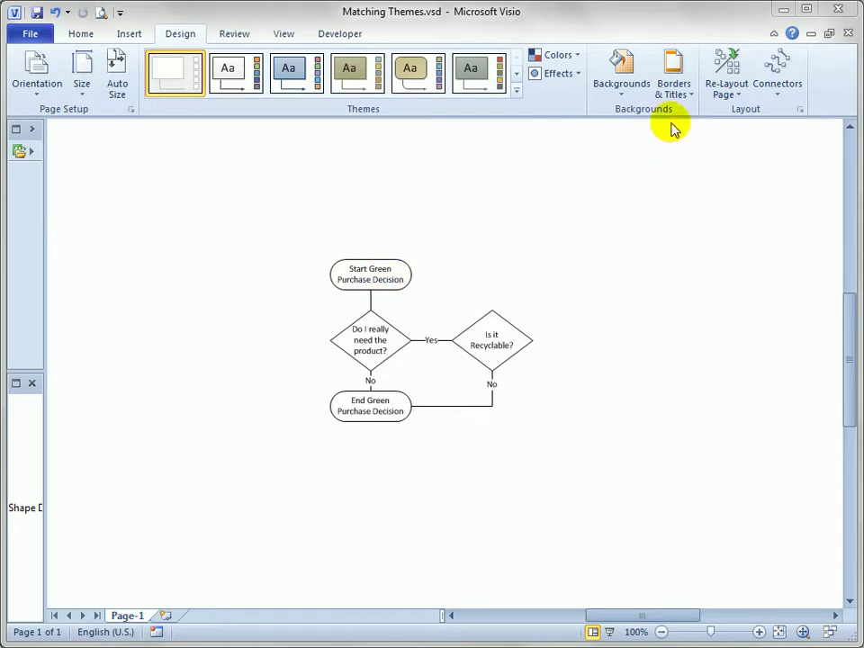
- Show the page background choices for the Green Purchase Decision flowchart in Visio
click(624, 93)
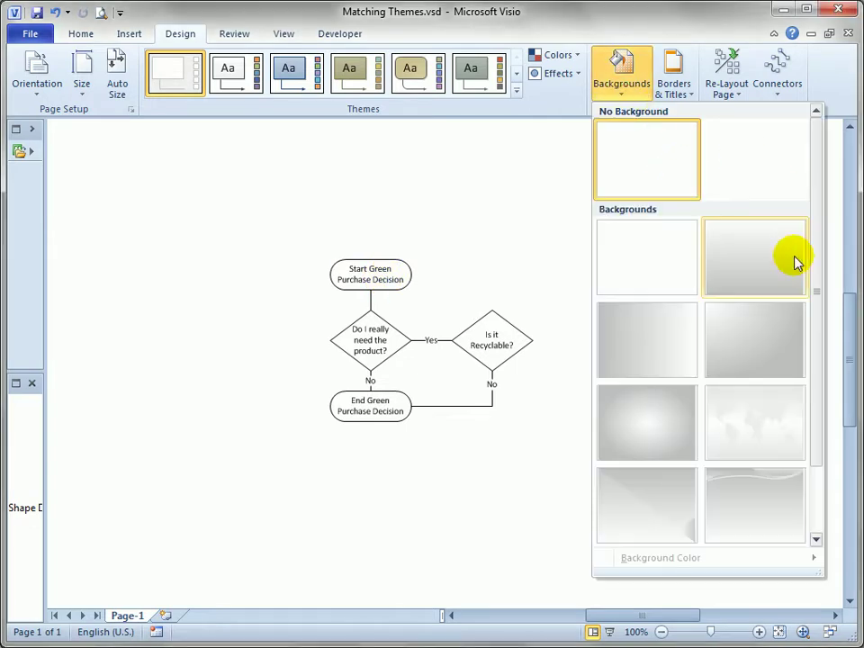
- Apply the world-map background to the flowchart page and zoom in on the flowchart
click(770, 425)
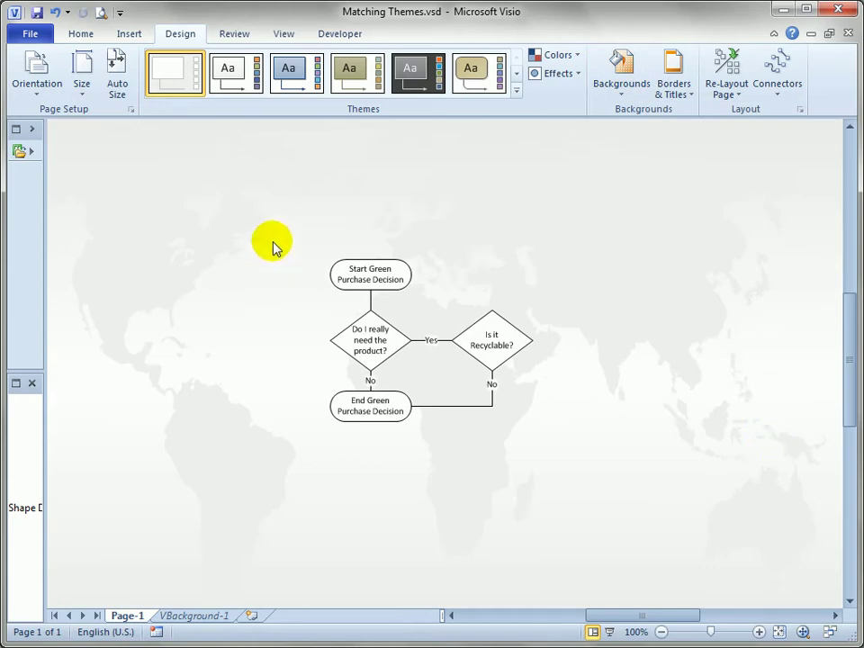
drag(292, 223, 484, 405)
- Copy all the flowchart shapes and bring up paste choices on the 'Think About It!' slide
drag(169, 167, 748, 515)
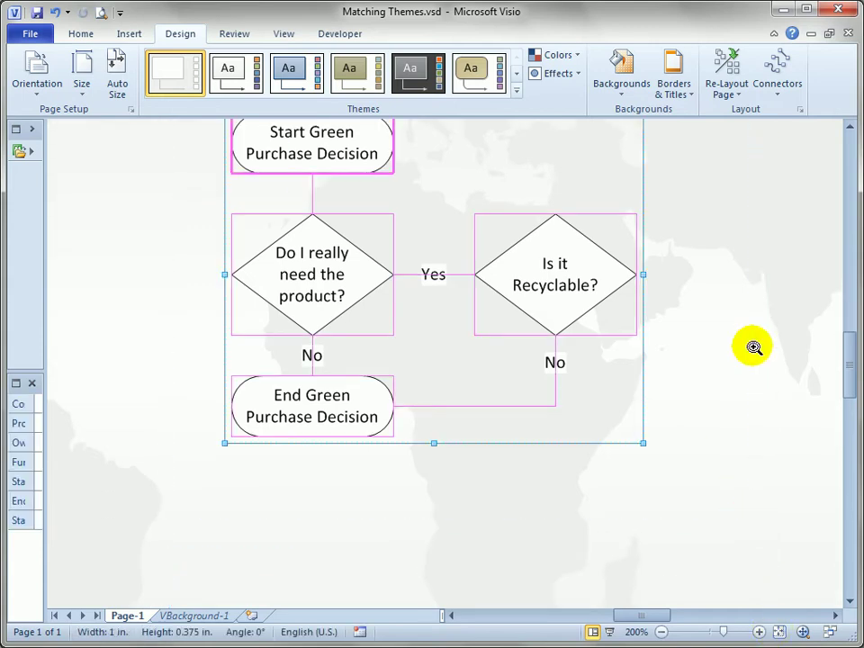
drag(755, 345, 726, 415)
right_click(506, 352)
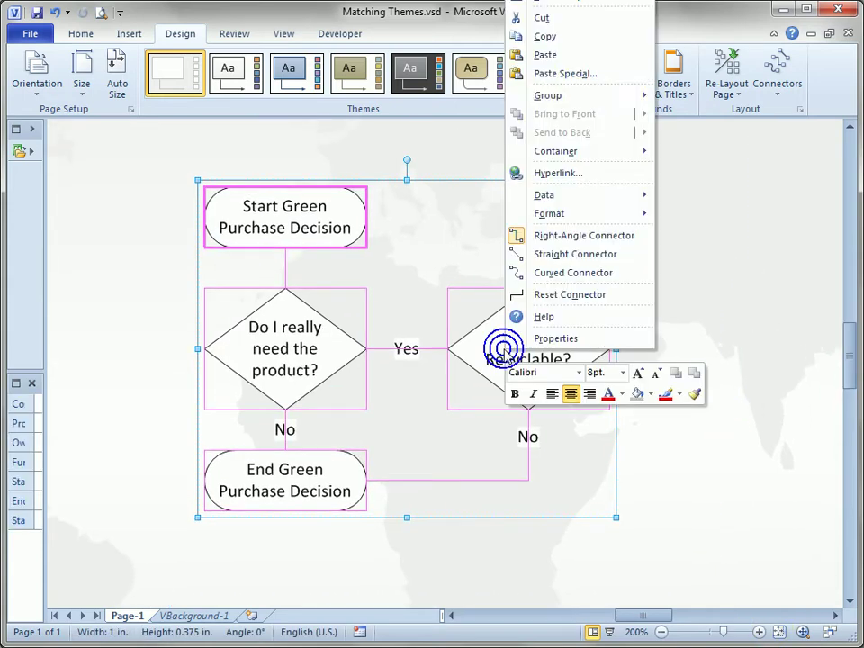
click(580, 36)
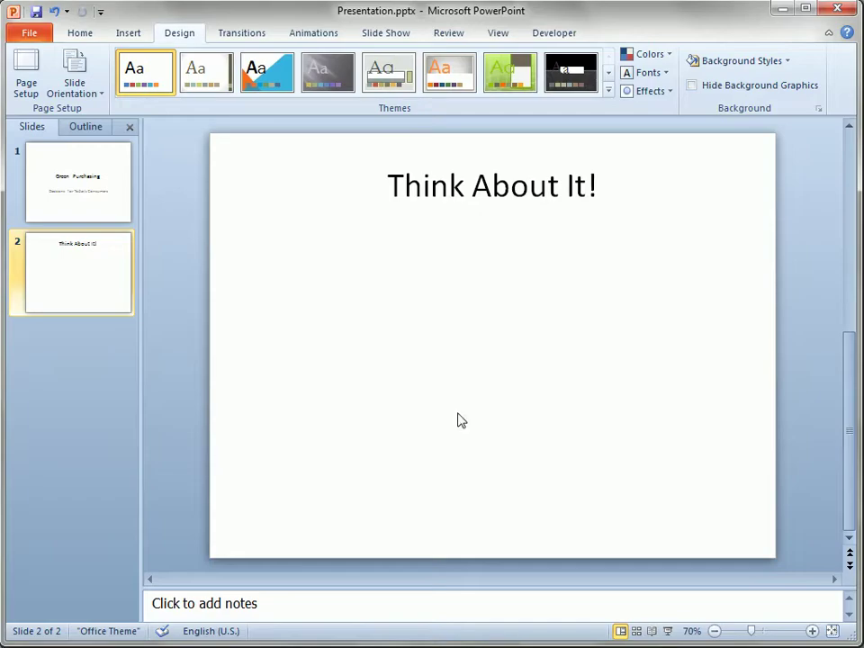
right_click(383, 272)
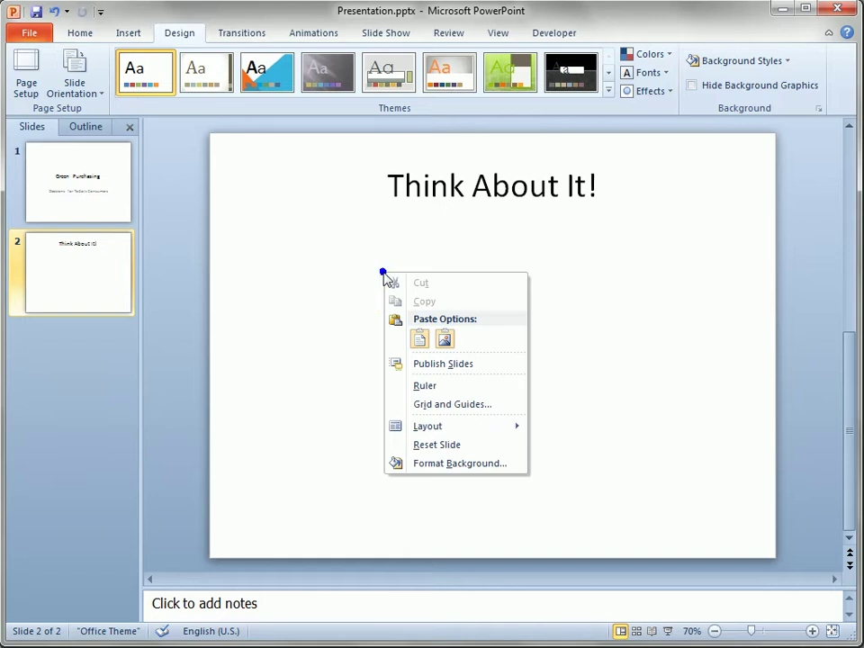
- Paste the flowchart onto the 'Think About It!' slide as a picture, then deselect it
click(420, 339)
click(650, 272)
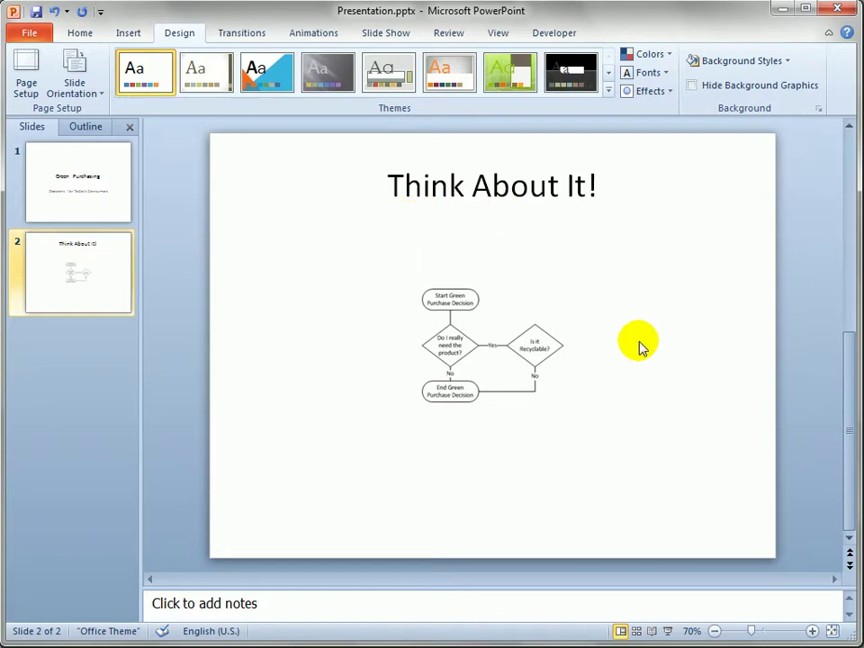
- Apply the Elemental theme to the presentation and move the flowchart picture up and left
click(610, 72)
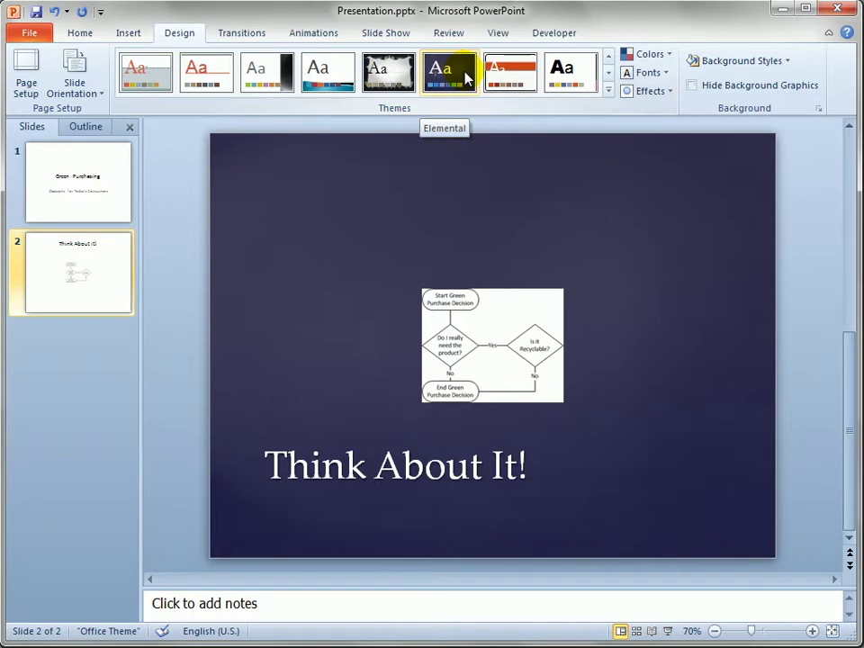
click(467, 78)
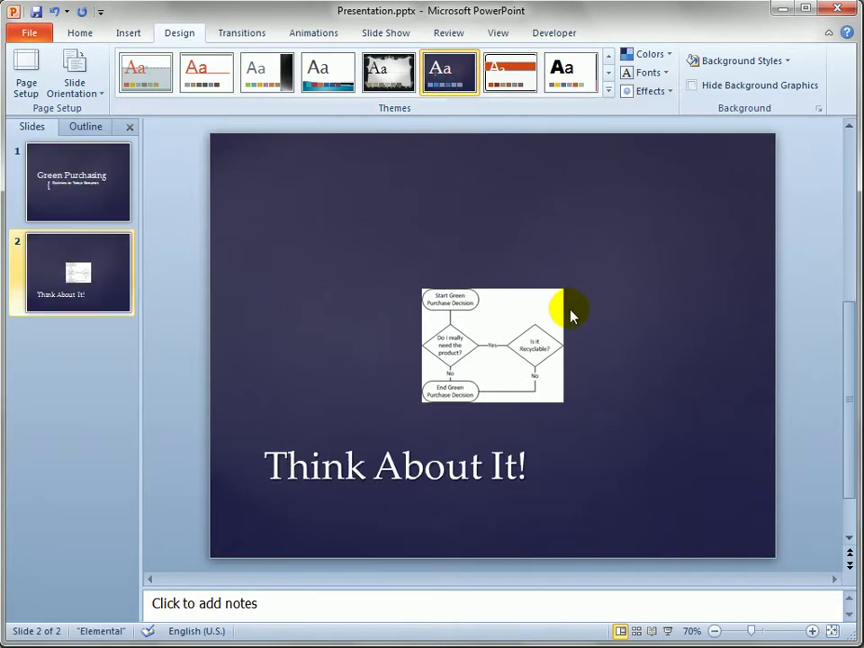
drag(508, 322, 413, 264)
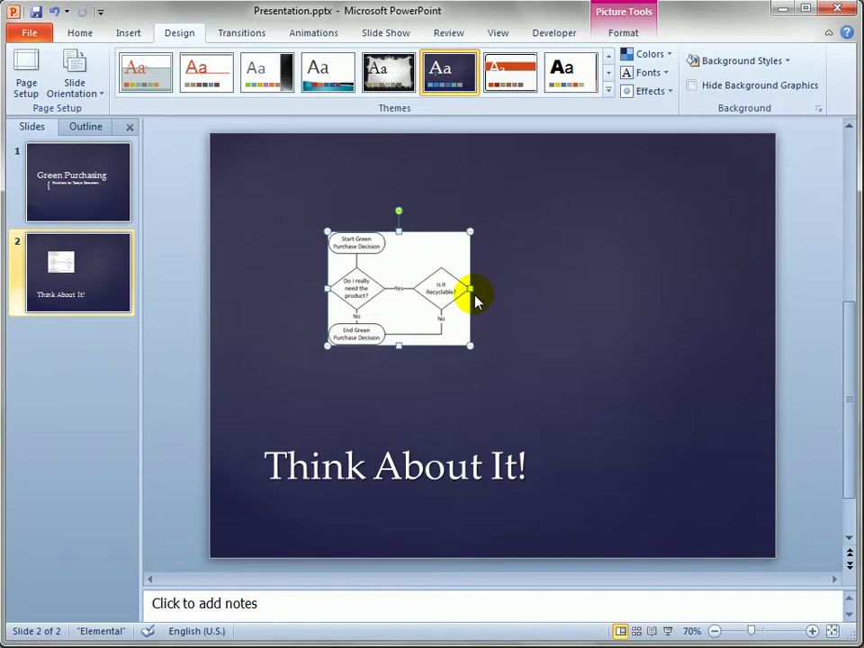
- Enlarge the flowchart picture above the title, then delete it from the slide
drag(471, 345, 629, 471)
drag(586, 403, 535, 347)
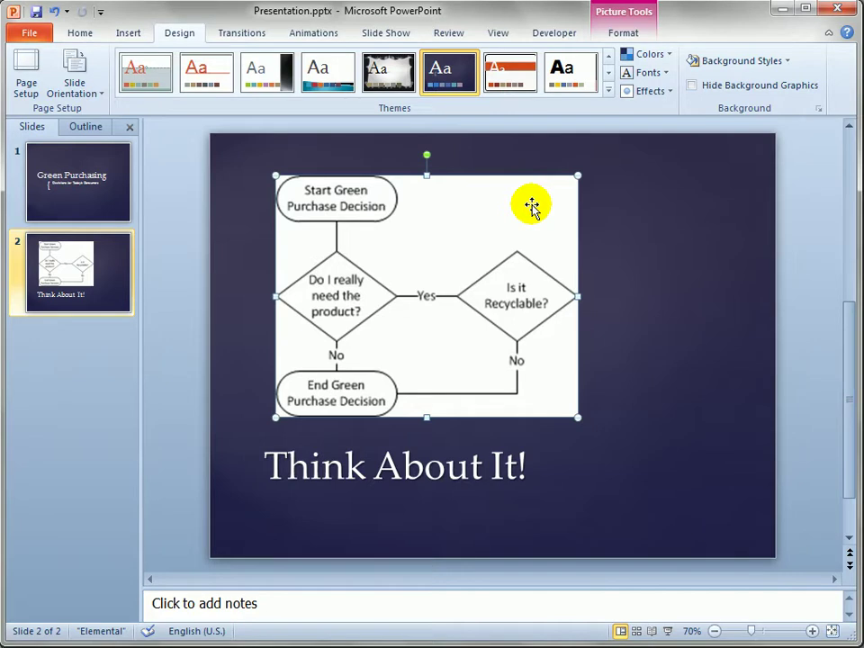
key(Delete)
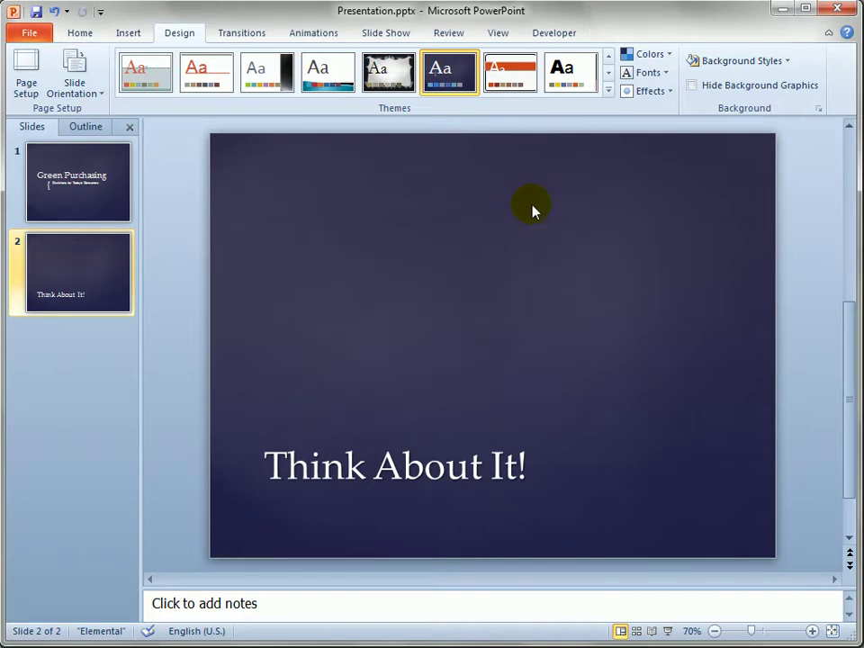
click(82, 34)
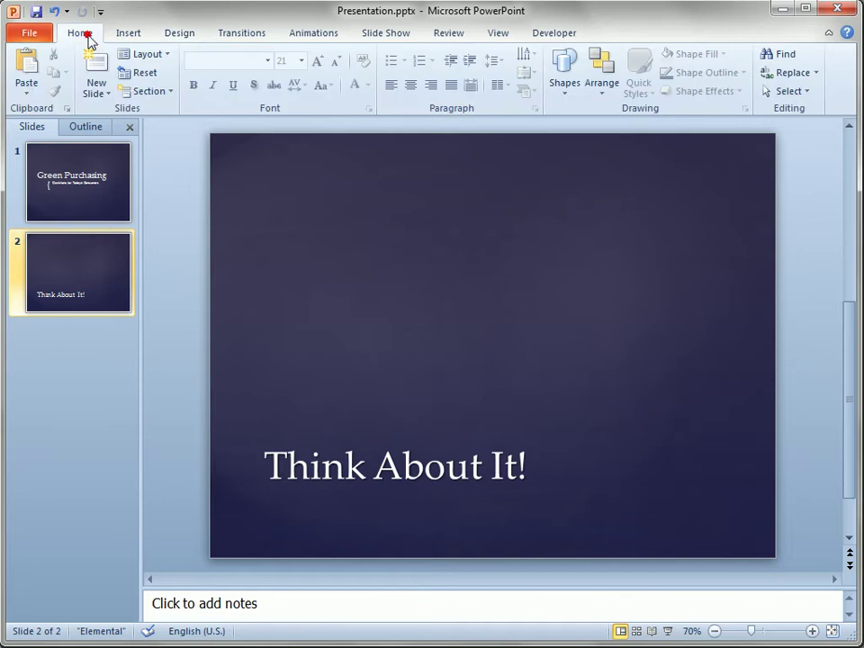
click(31, 93)
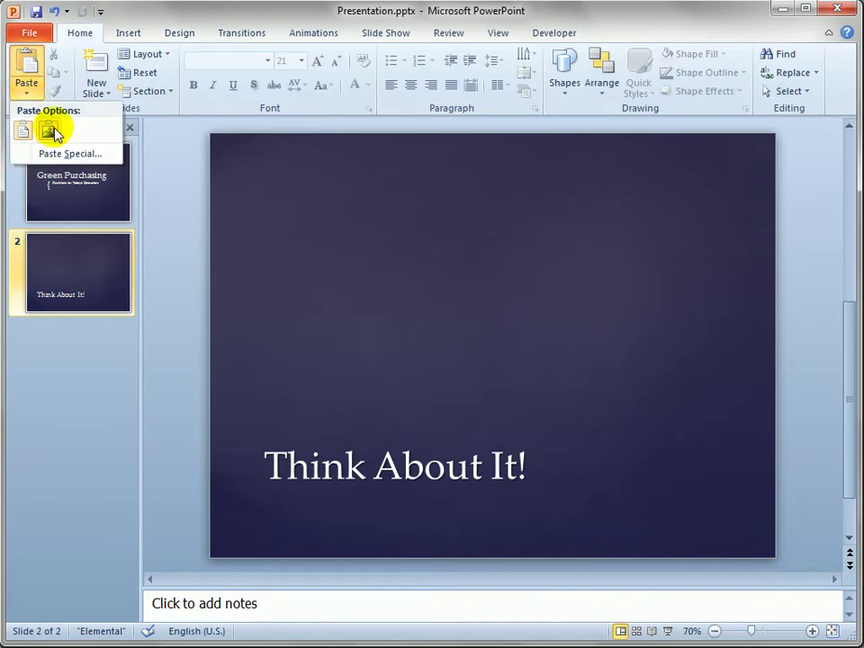
click(49, 133)
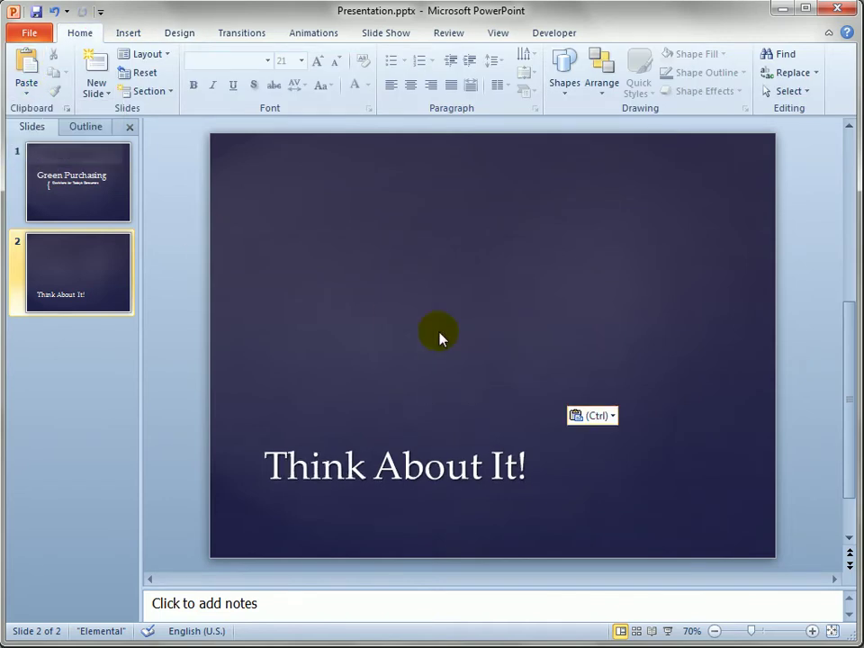
drag(420, 288, 287, 180)
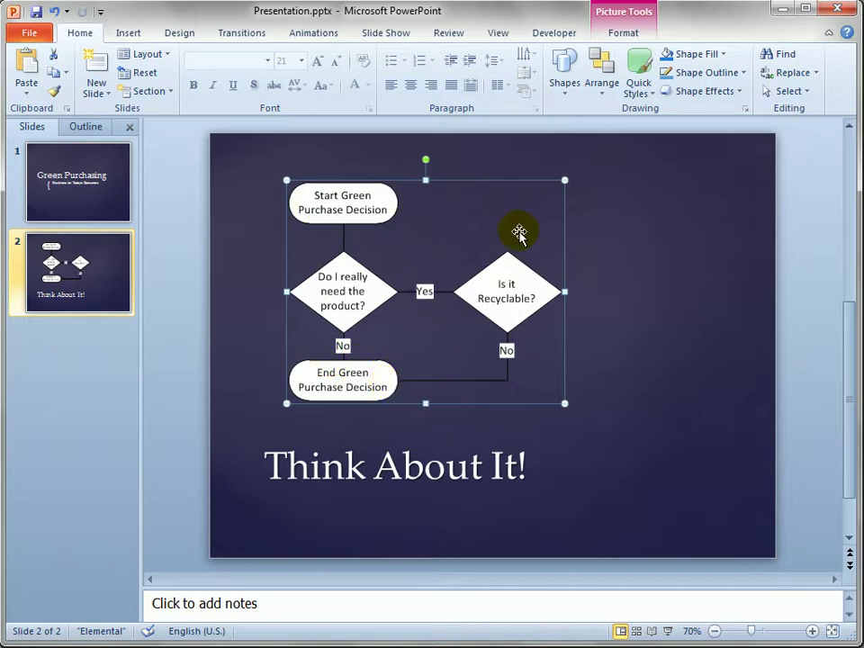
click(628, 244)
click(505, 299)
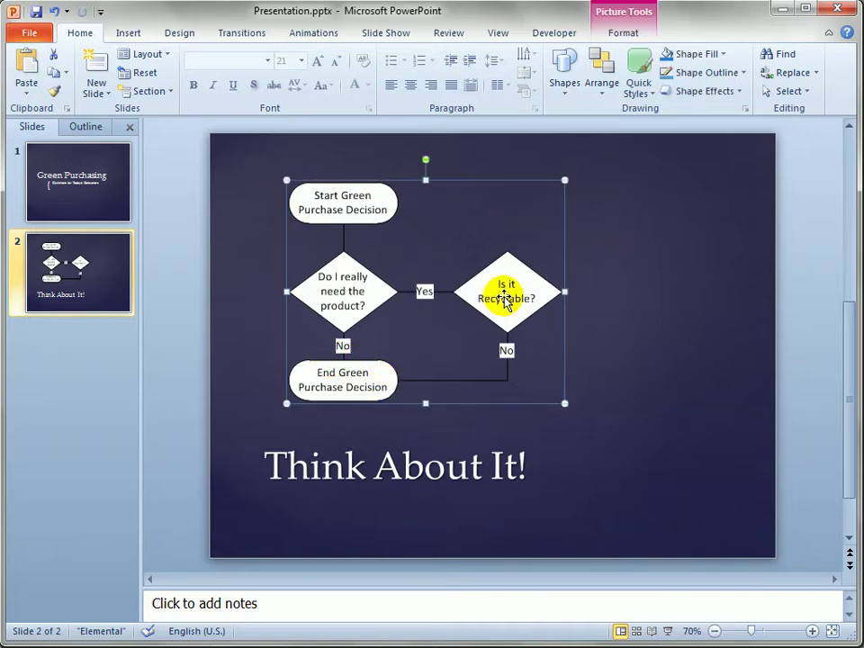
key(Delete)
click(181, 34)
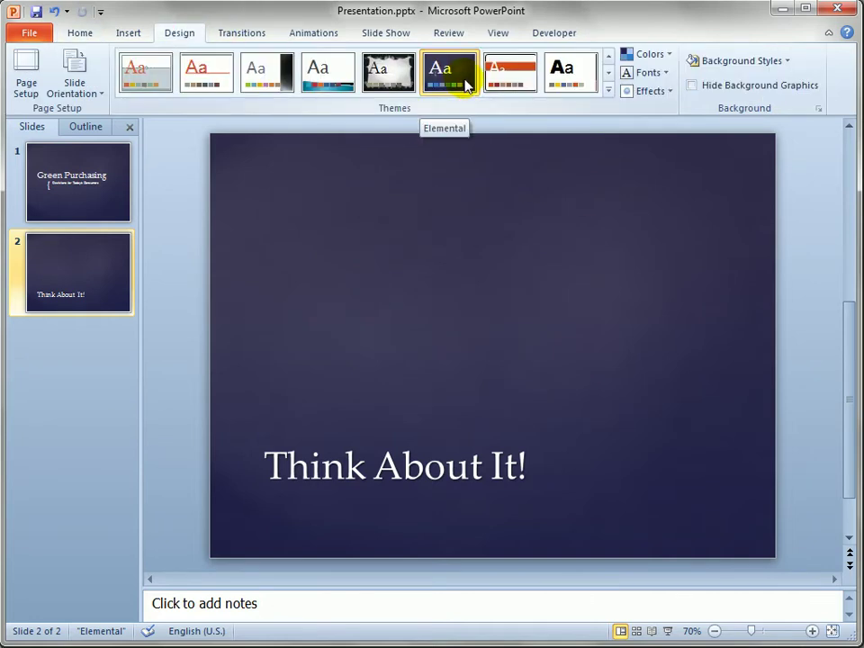
- Review the Elemental colour sets under Design > Colors without changing them
click(672, 59)
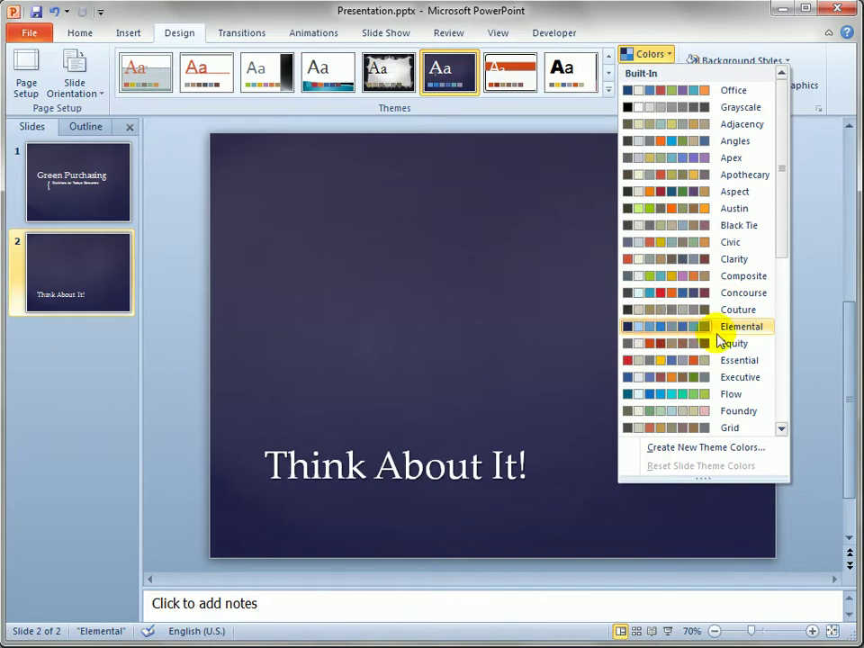
click(828, 349)
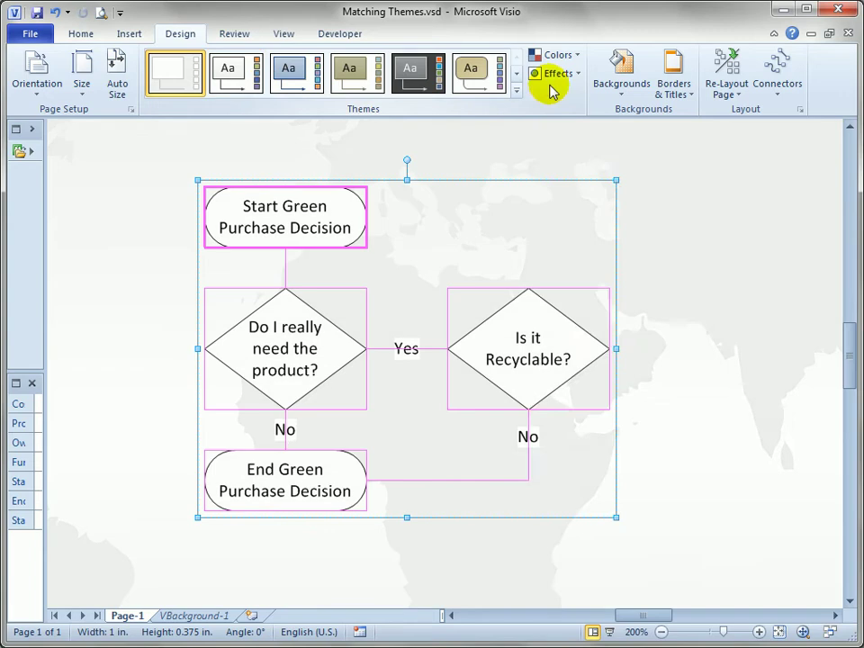
- Give the Visio flowchart the Outline theme effect with heavy black borders and arrowheads
click(579, 57)
click(579, 54)
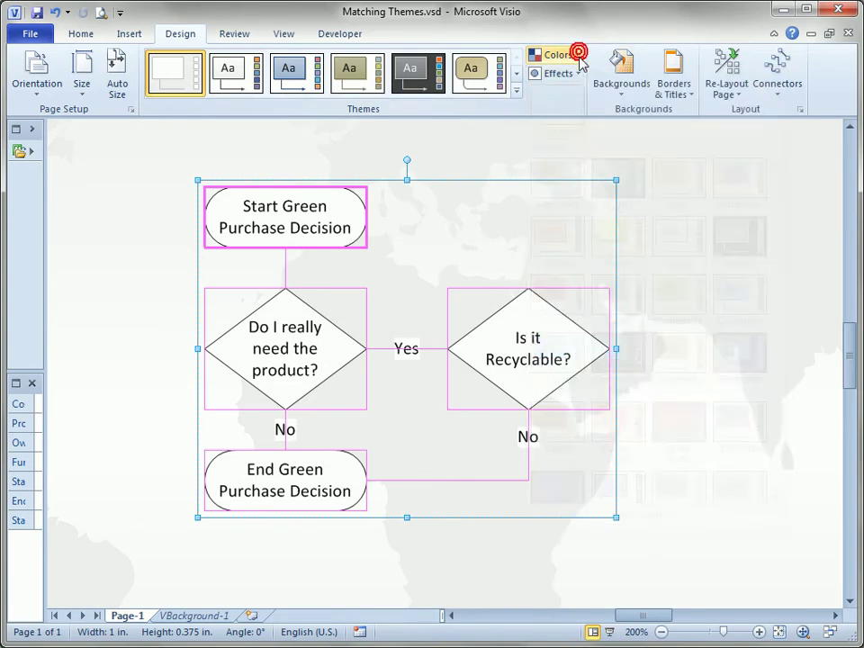
click(579, 73)
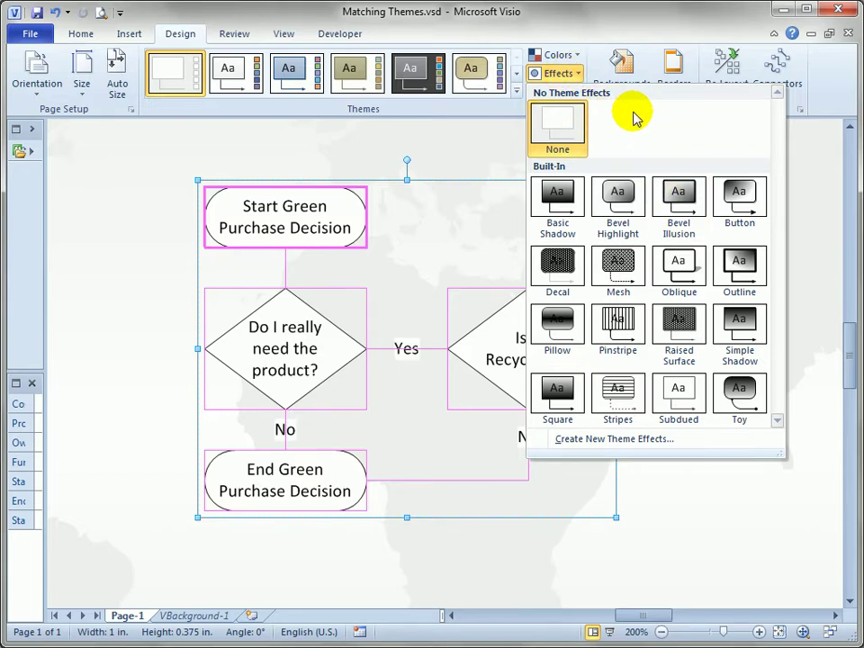
click(570, 55)
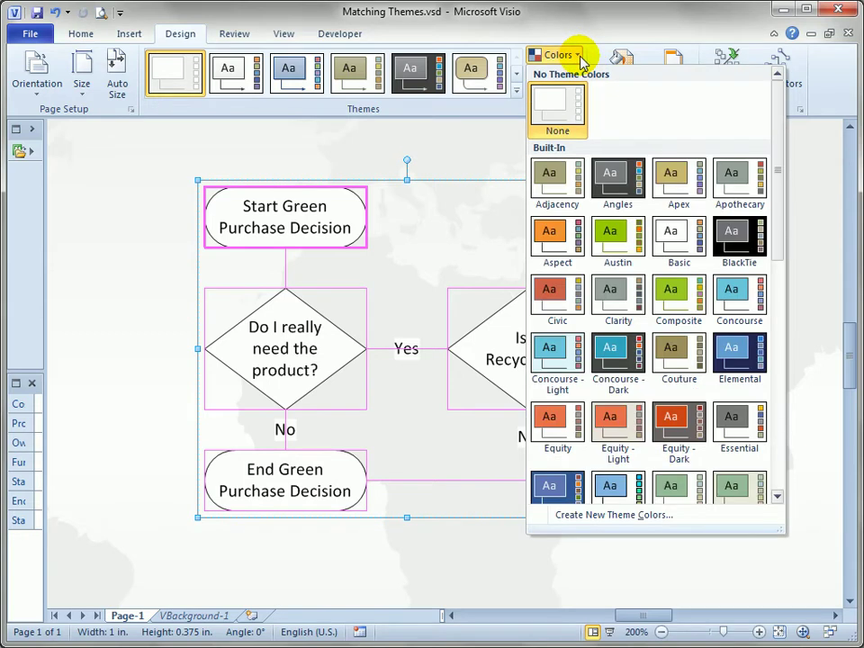
click(593, 52)
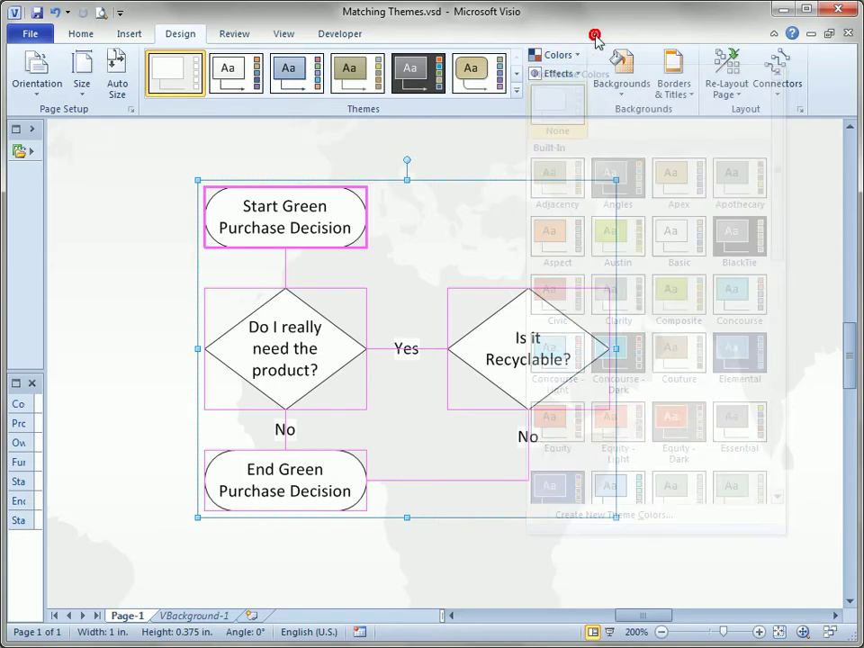
click(558, 73)
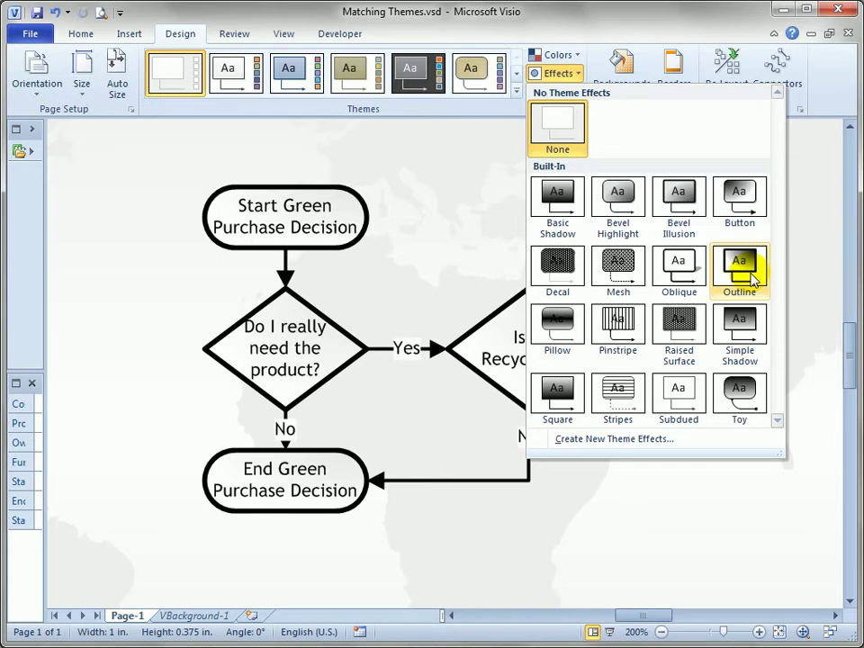
click(752, 277)
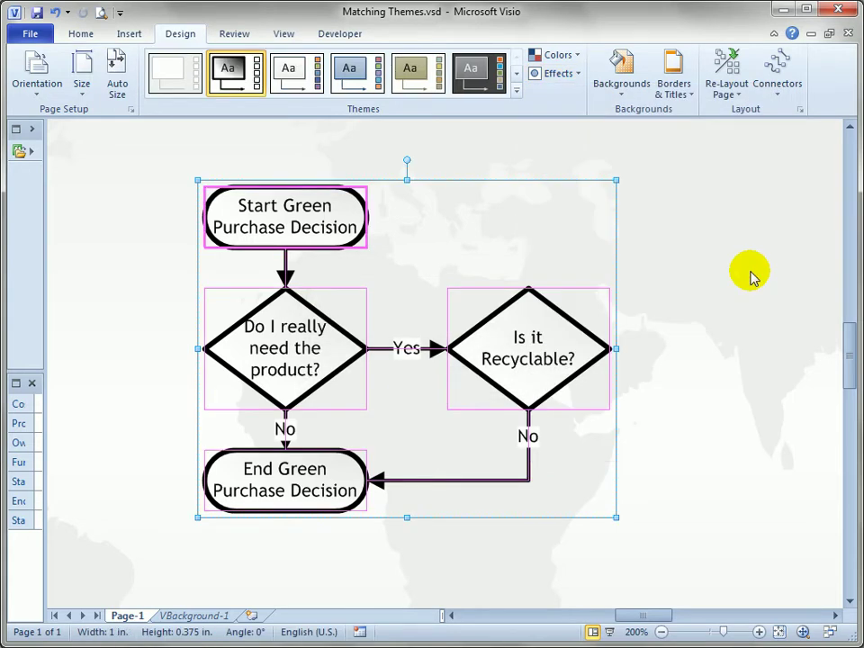
- Apply the Elemental theme colours to the Visio flowchart diagram
click(558, 55)
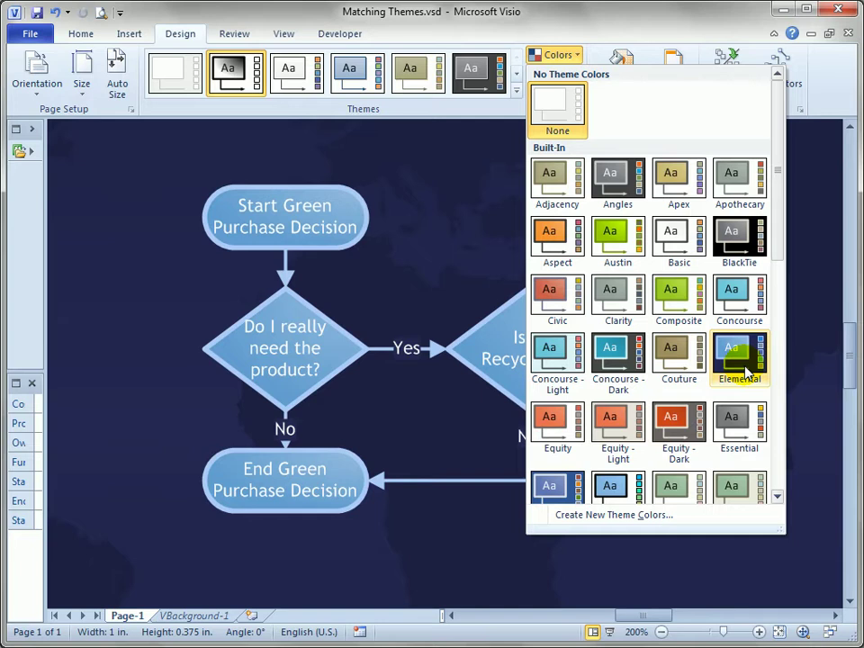
click(748, 362)
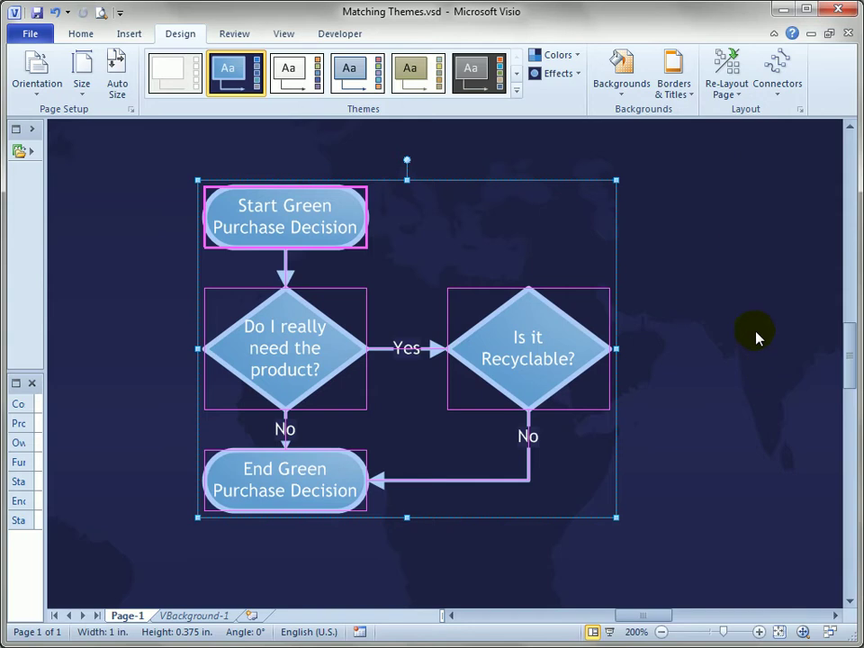
click(755, 331)
- Select all the flowchart shapes and copy them
drag(137, 159, 682, 563)
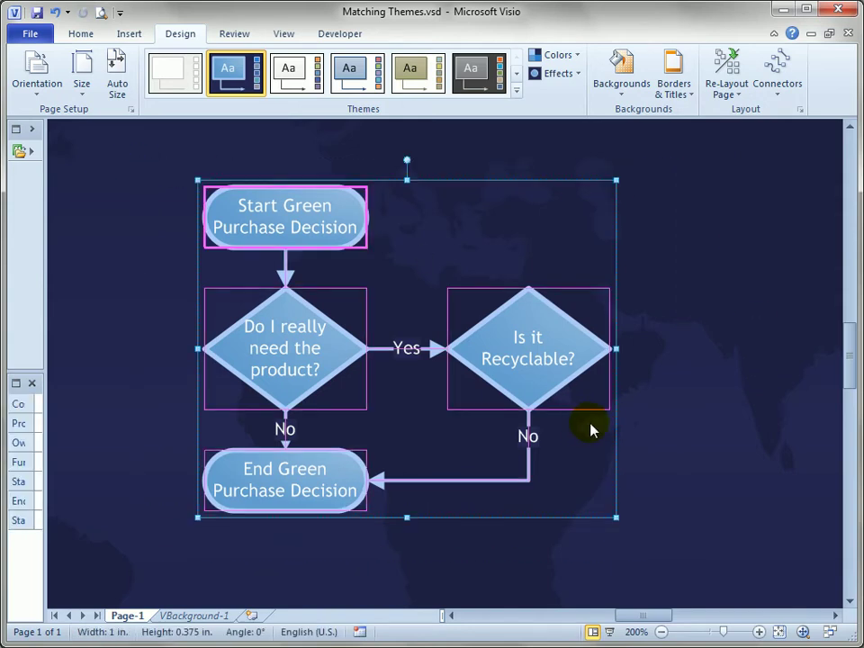
right_click(531, 345)
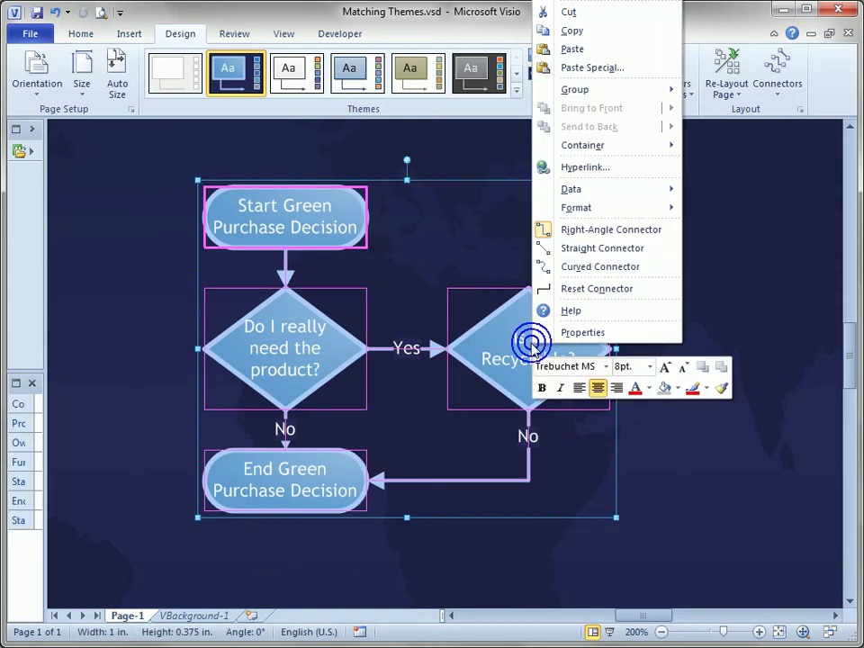
click(611, 30)
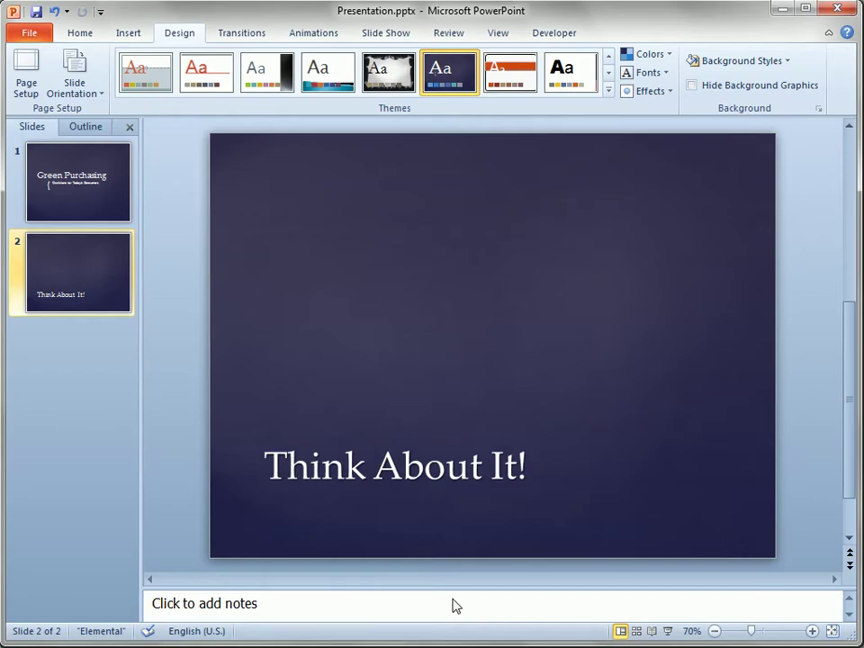
- Paste the flowchart as a picture on slide 2, enlarge it, and move it upper left
right_click(340, 218)
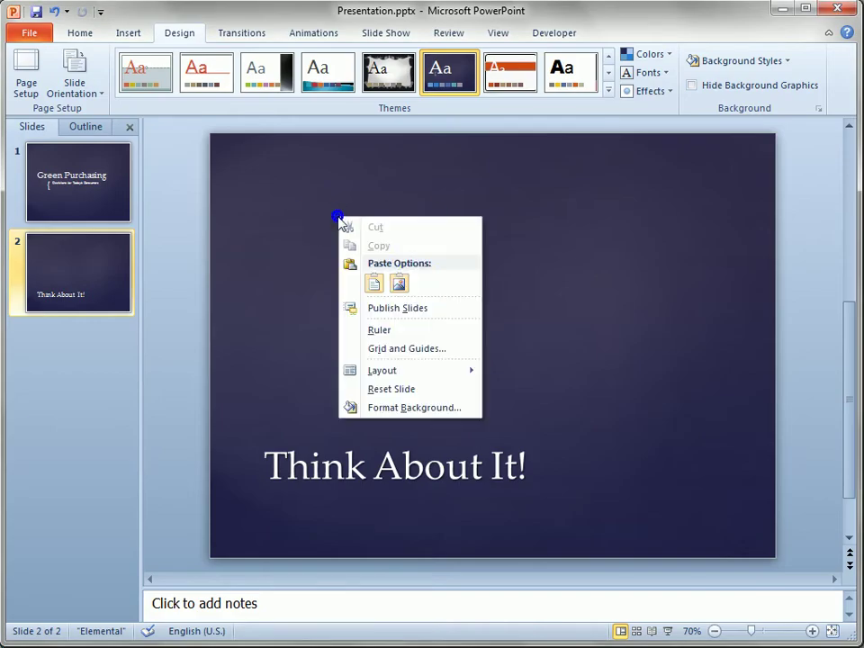
click(401, 286)
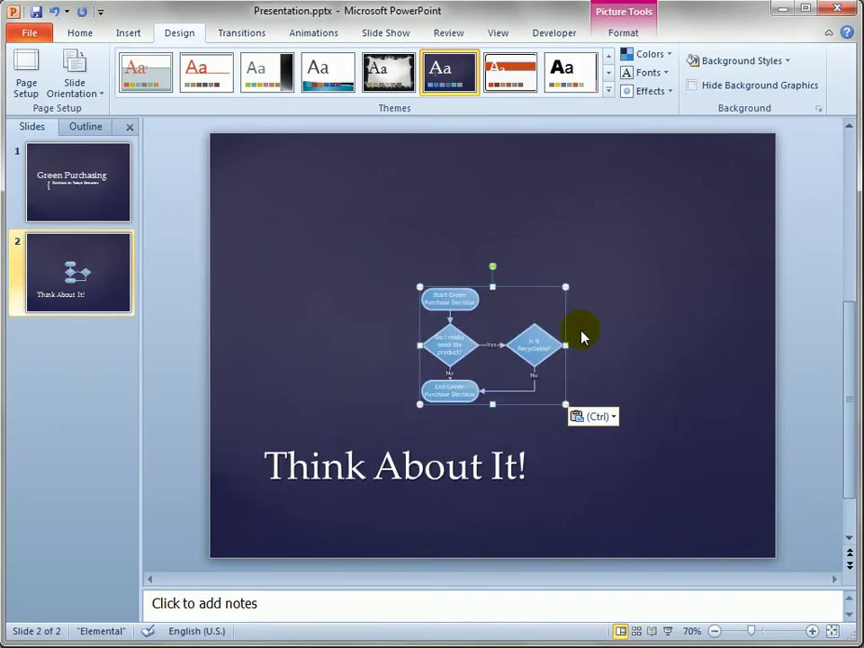
drag(419, 285, 283, 179)
click(723, 348)
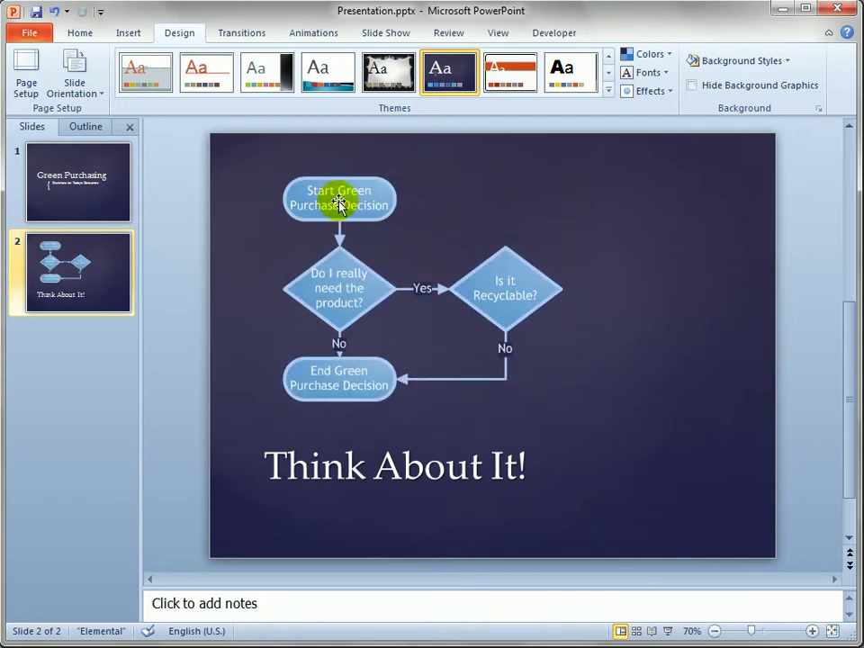
drag(348, 193, 320, 196)
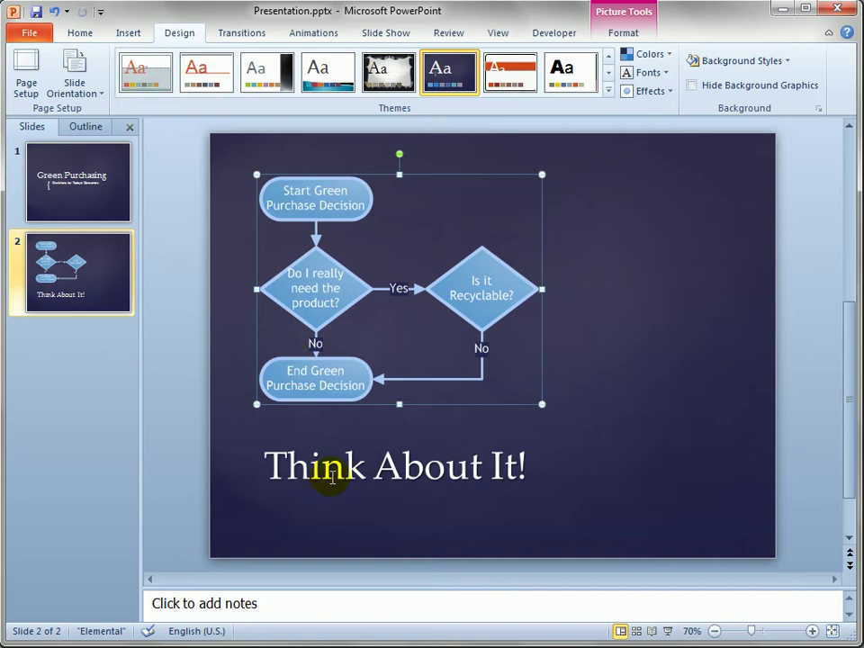
click(432, 466)
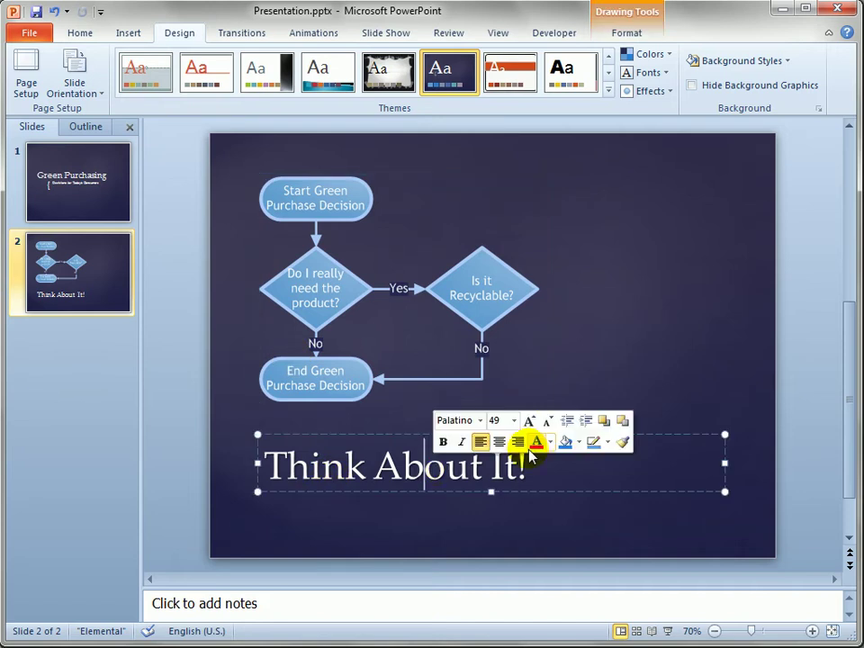
triple_click(528, 468)
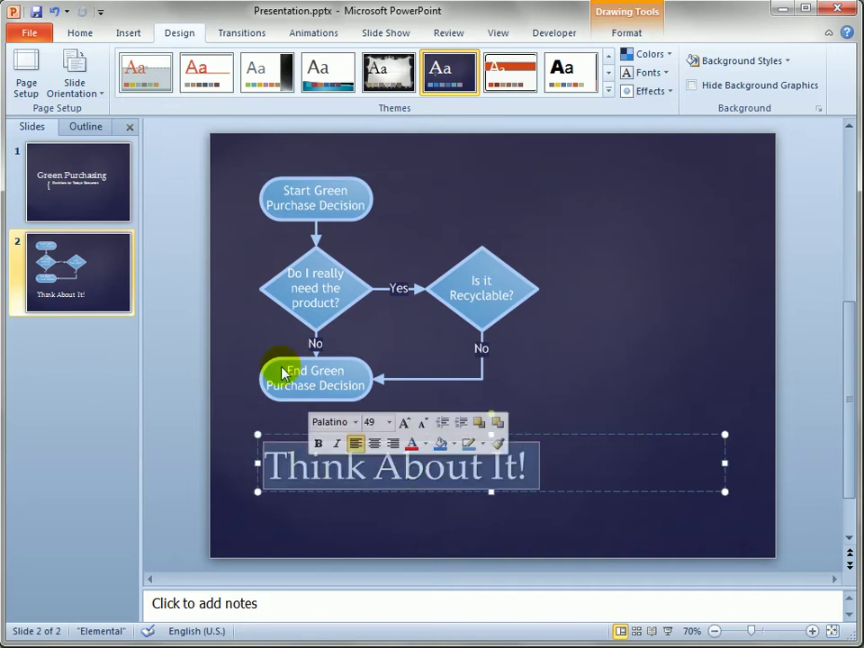
click(86, 36)
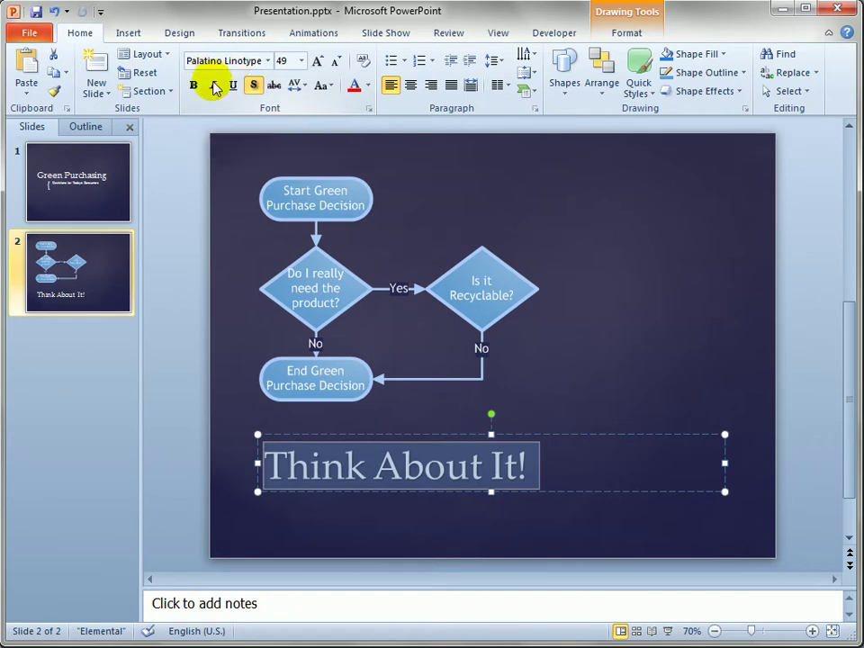
click(615, 278)
click(502, 293)
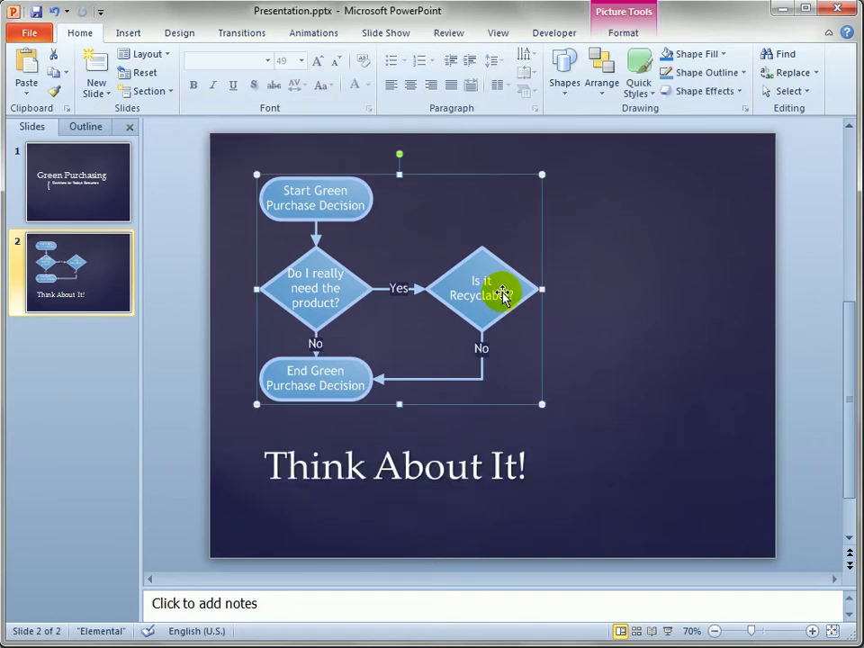
click(697, 245)
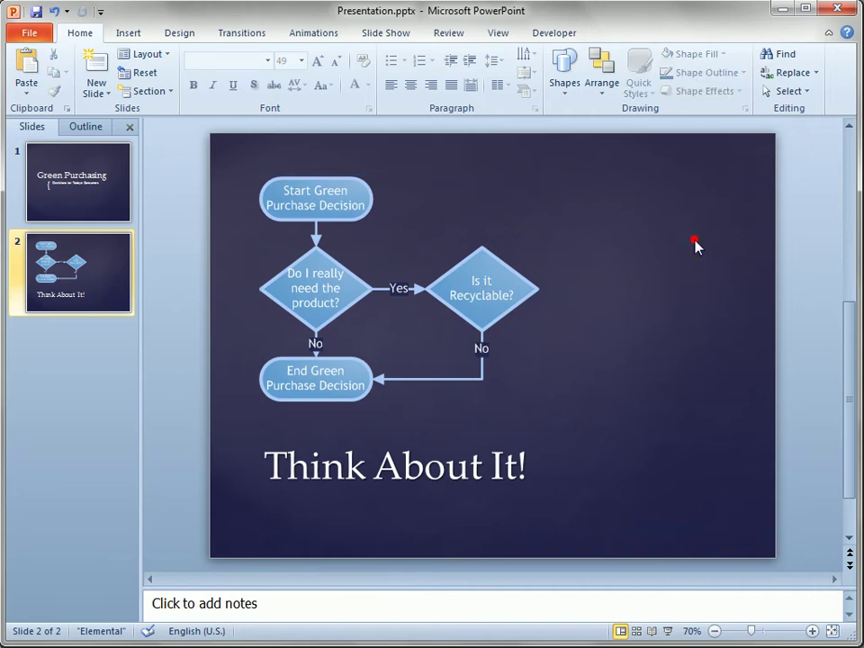
- Apply the Waveform theme and drag the flowchart down below the 'Think About It!' title
click(183, 39)
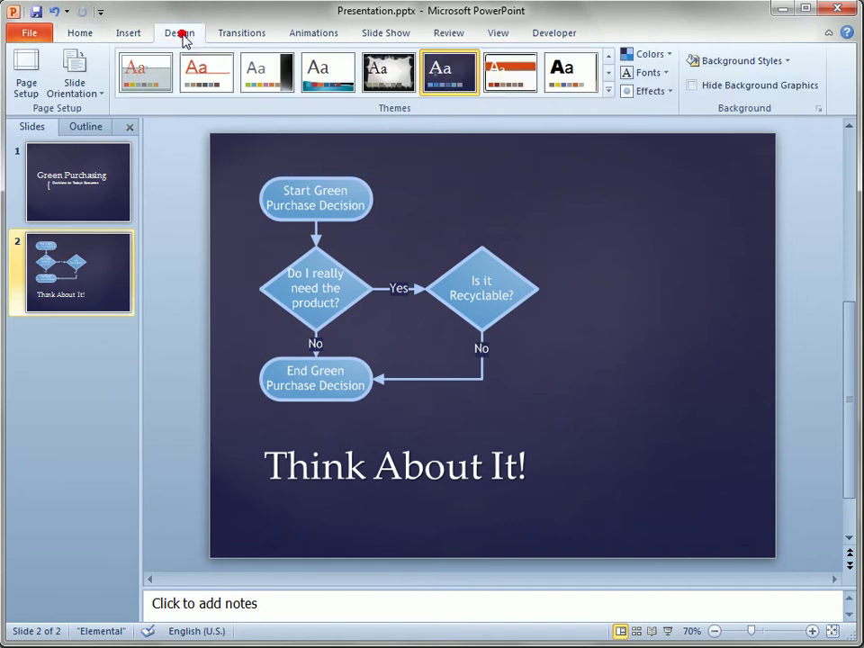
click(609, 90)
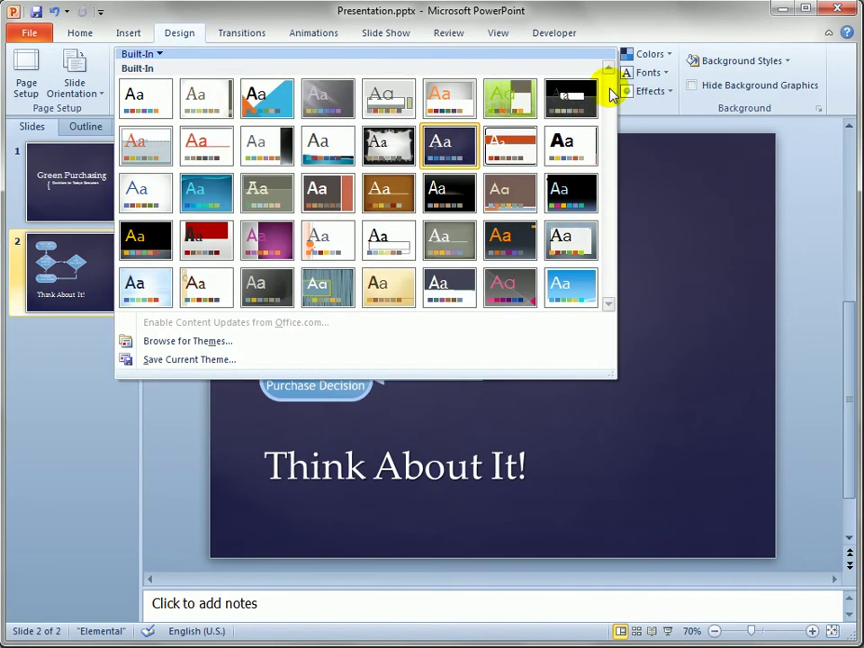
click(566, 290)
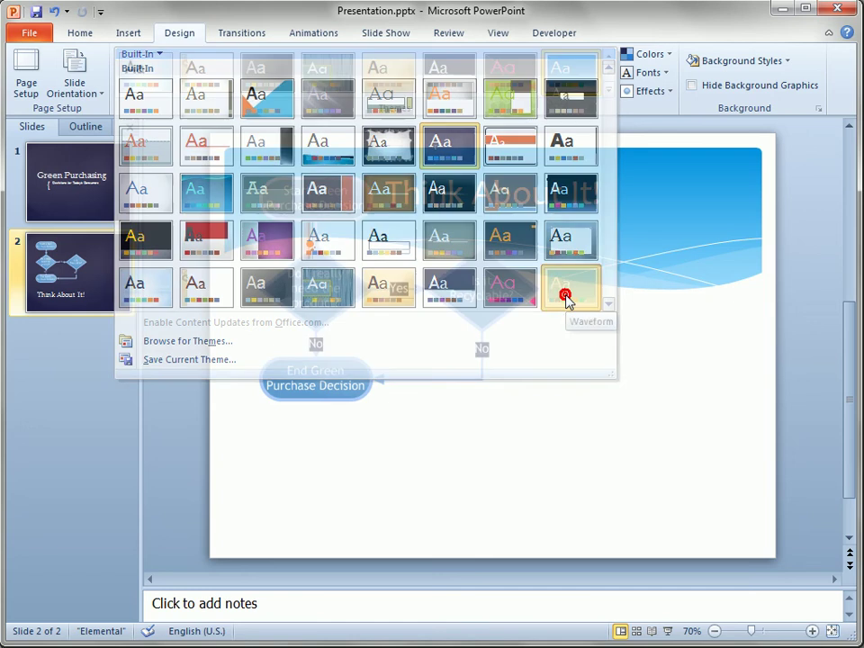
drag(501, 302, 495, 405)
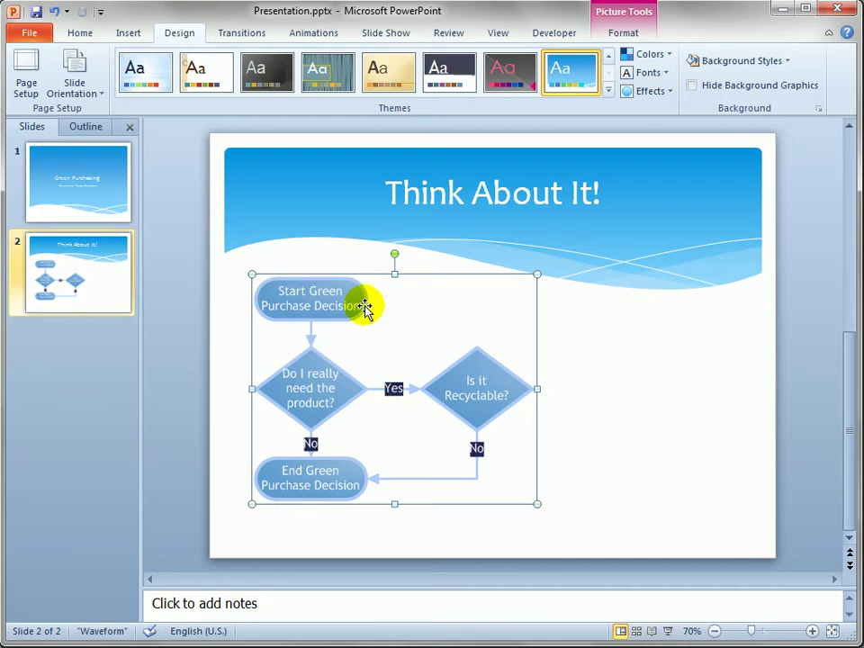
click(618, 364)
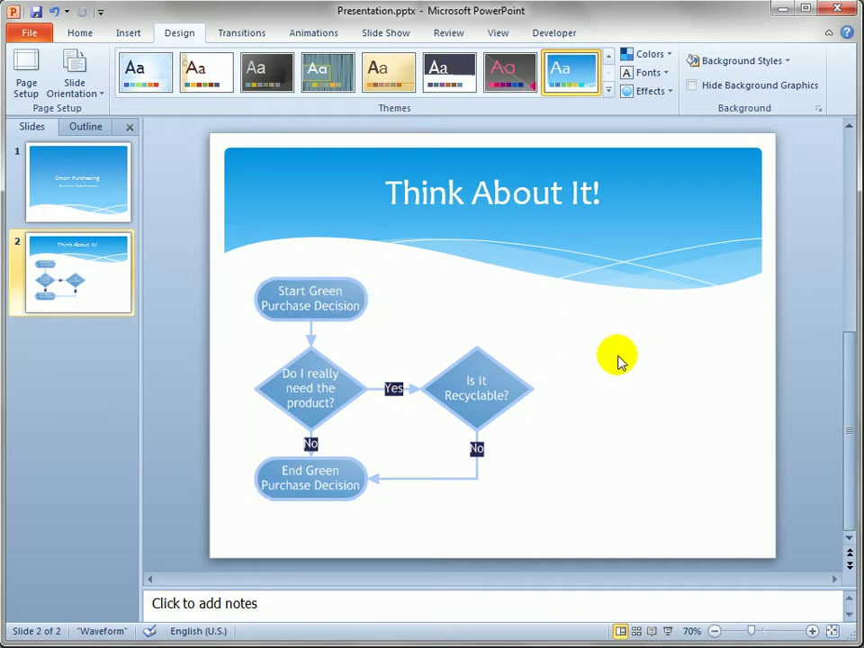
- Delete the flowchart picture from slide 2
click(314, 300)
mouse_move(325, 302)
mouse_down()
mouse_move(286, 291)
mouse_move(322, 295)
mouse_move(320, 304)
mouse_up()
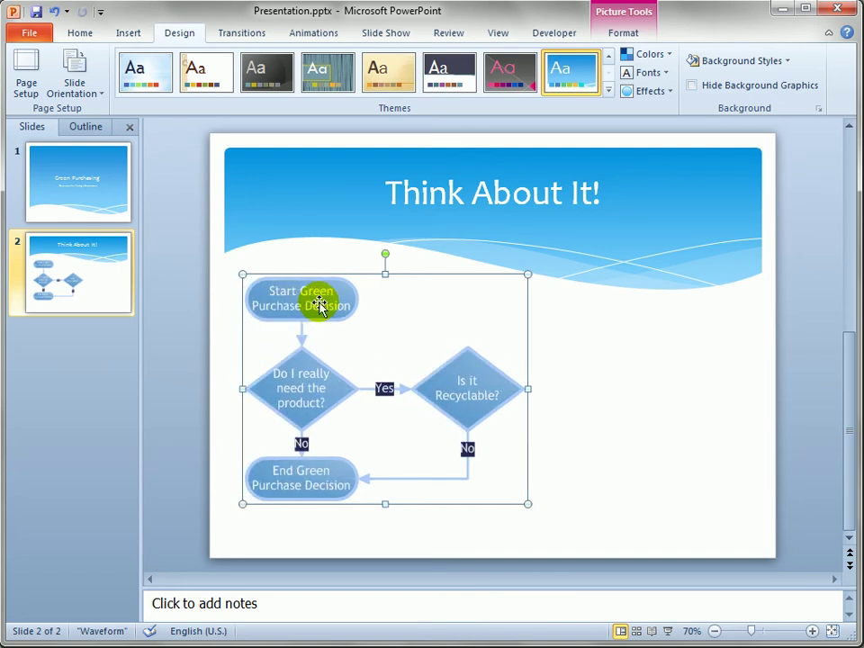
key(Delete)
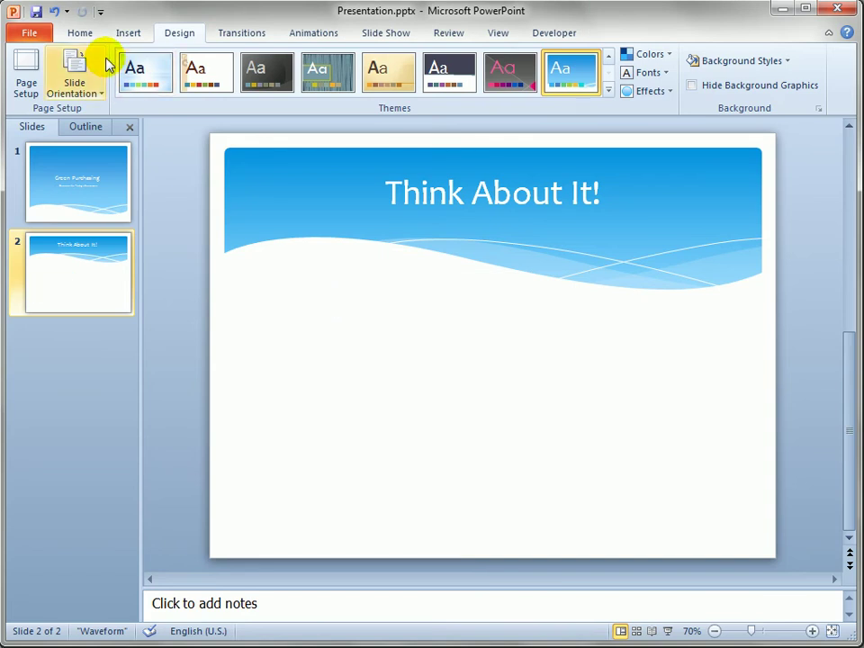
- Open Paste Special from the Home tab's Paste drop-down
click(86, 34)
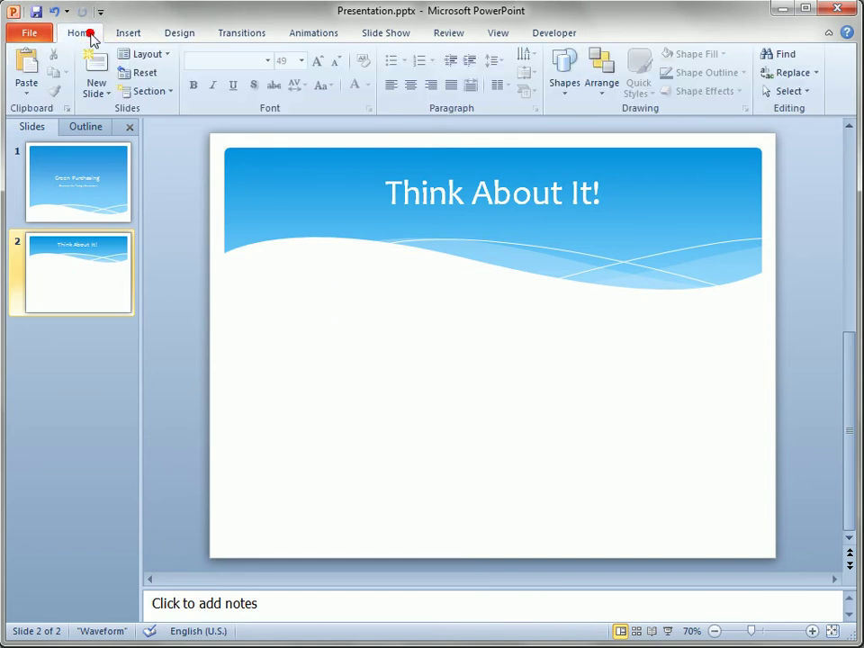
click(27, 90)
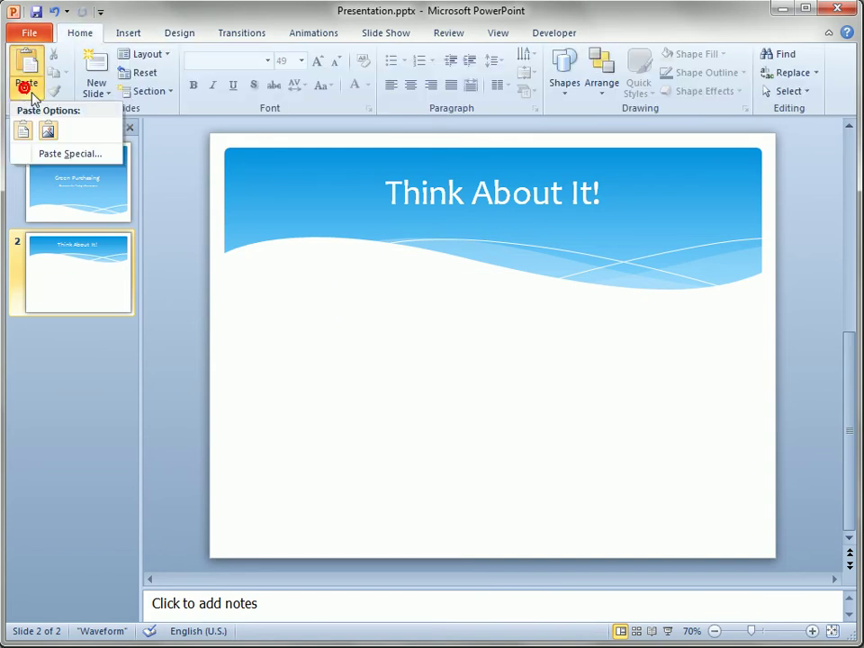
click(84, 157)
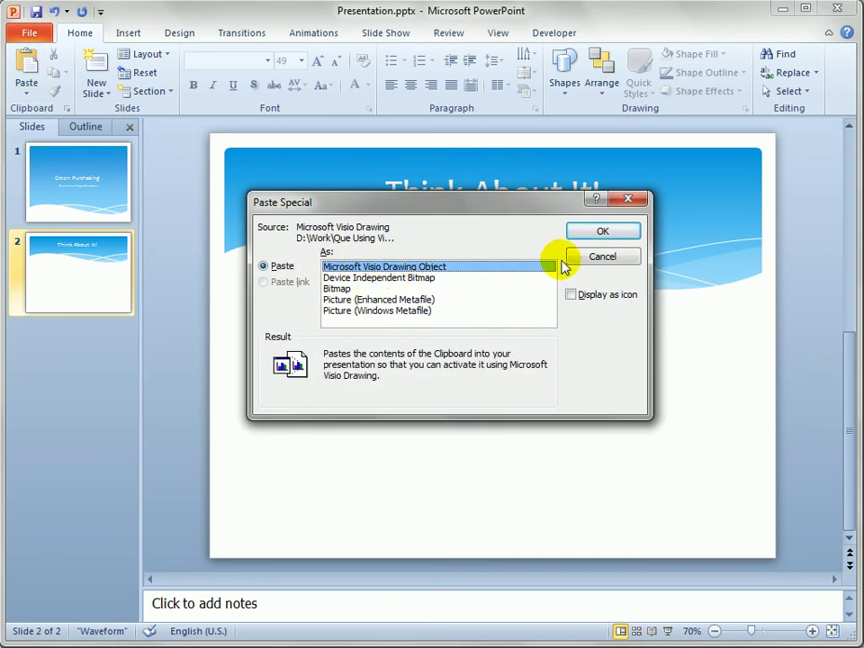
- Paste as Microsoft Visio Drawing Object, enlarge it, move it under the title, and edit in place
click(604, 232)
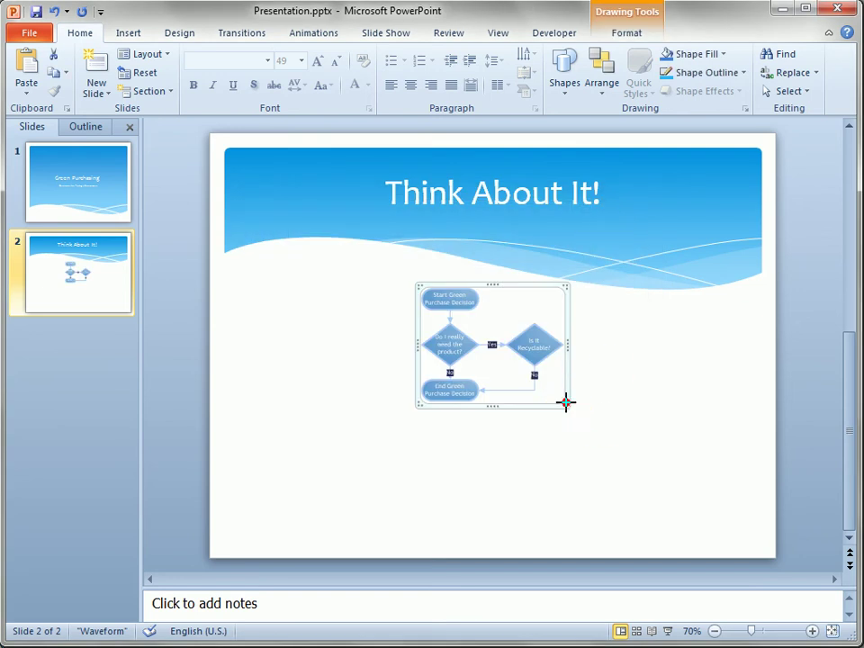
drag(565, 403, 702, 515)
drag(549, 288, 392, 284)
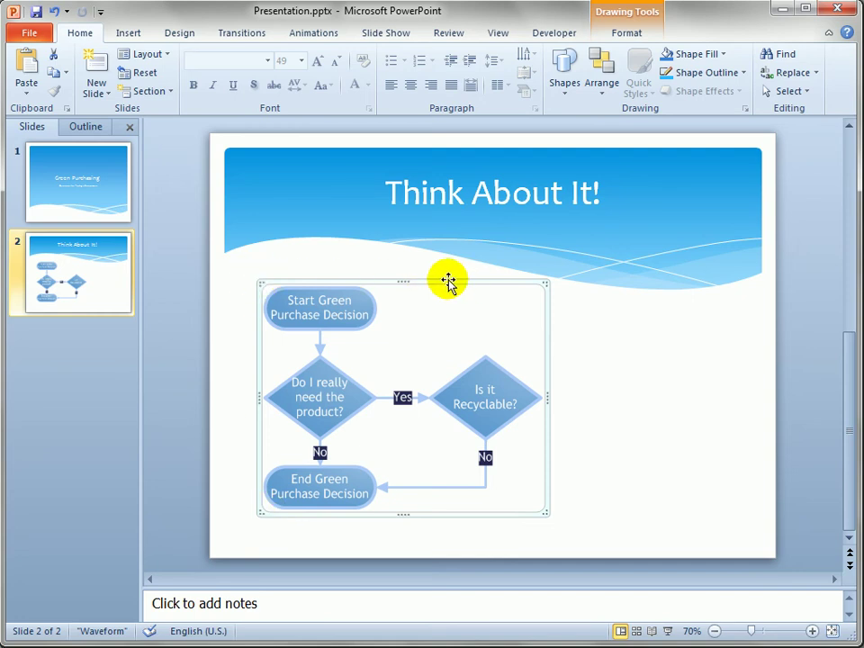
click(345, 312)
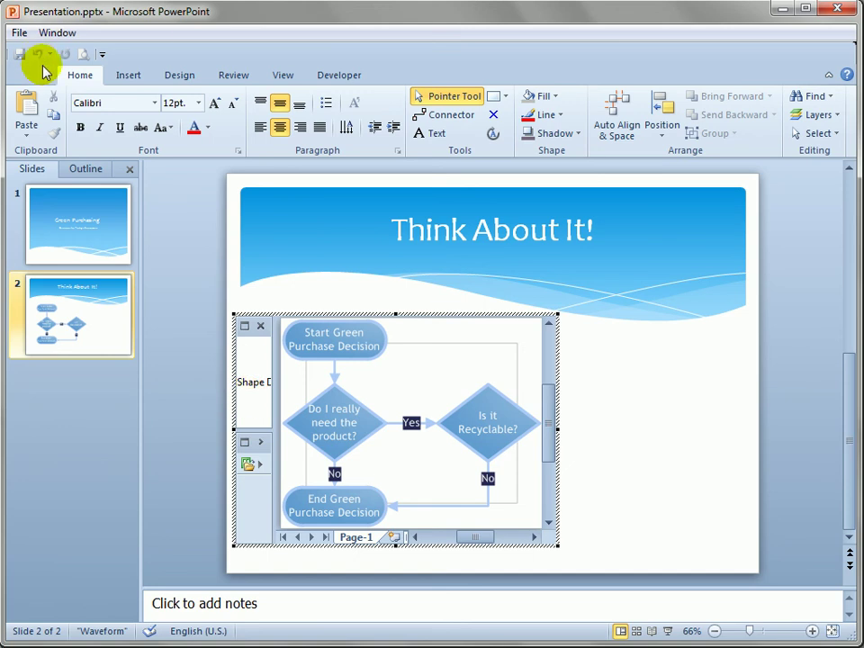
- Recolor the embedded Visio drawing with the Waveform color scheme, then exit in-place editing
click(180, 76)
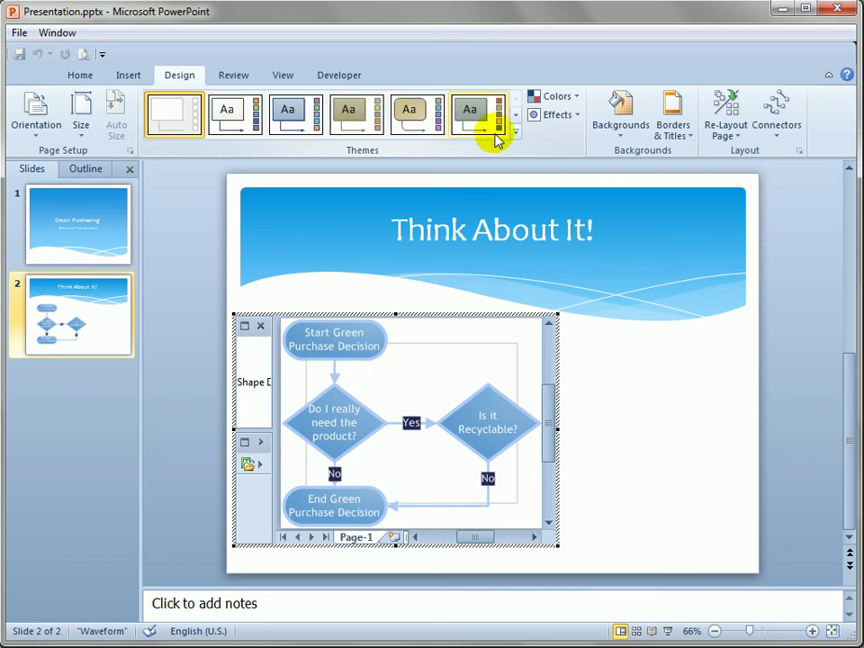
click(579, 98)
drag(776, 308, 785, 465)
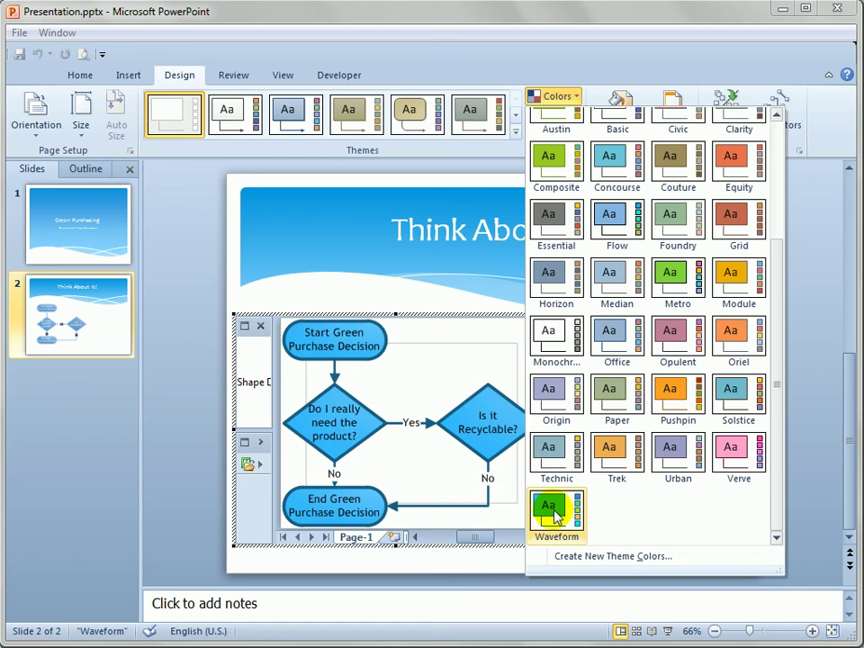
click(554, 512)
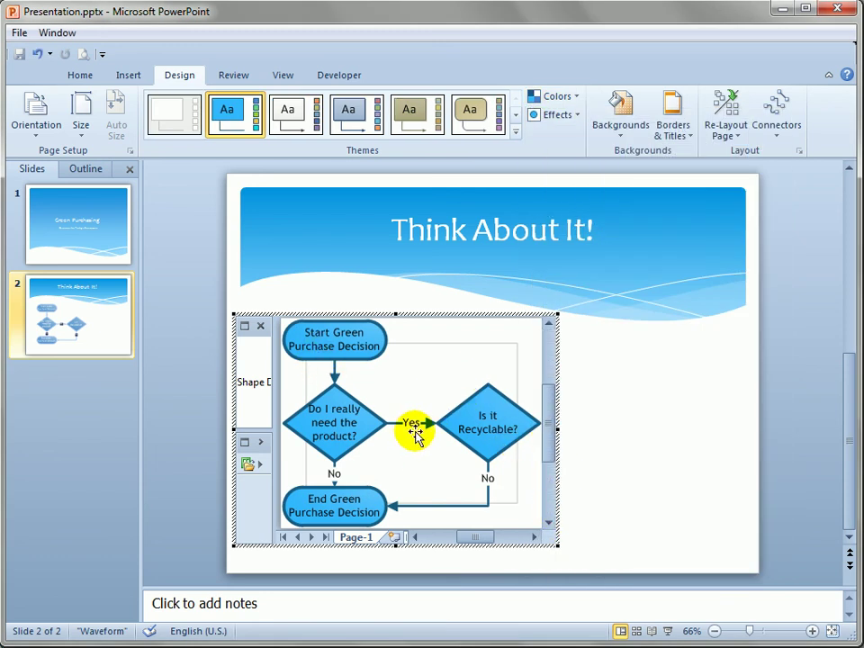
click(657, 393)
- Center the Waveform-colored flowchart beneath the 'Think About It!' title and deselect it
drag(474, 396, 564, 393)
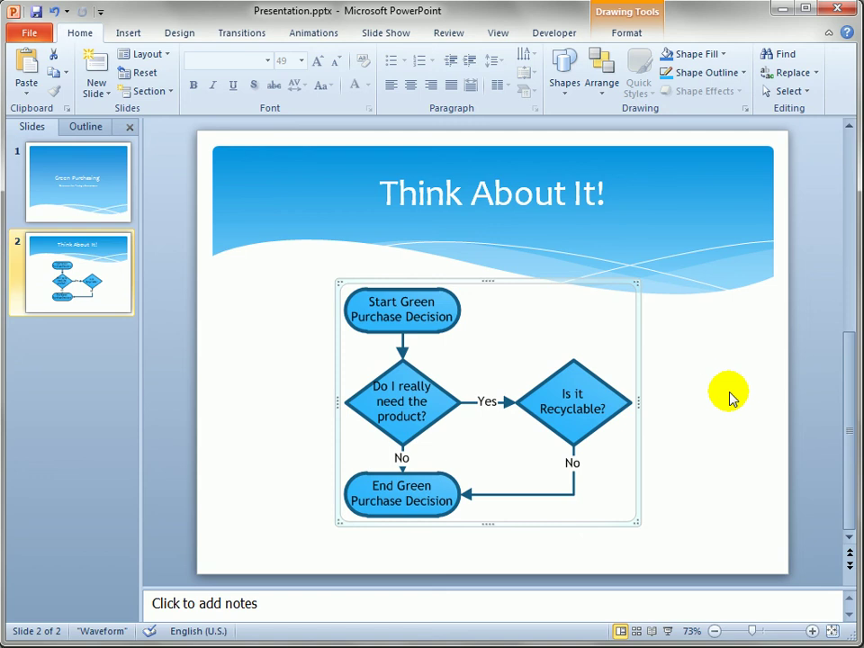
click(724, 387)
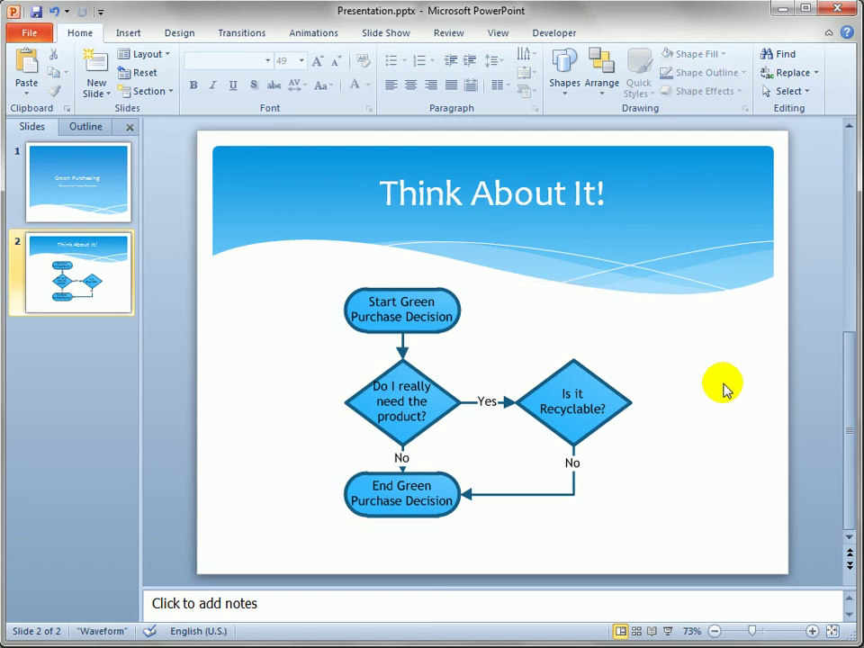